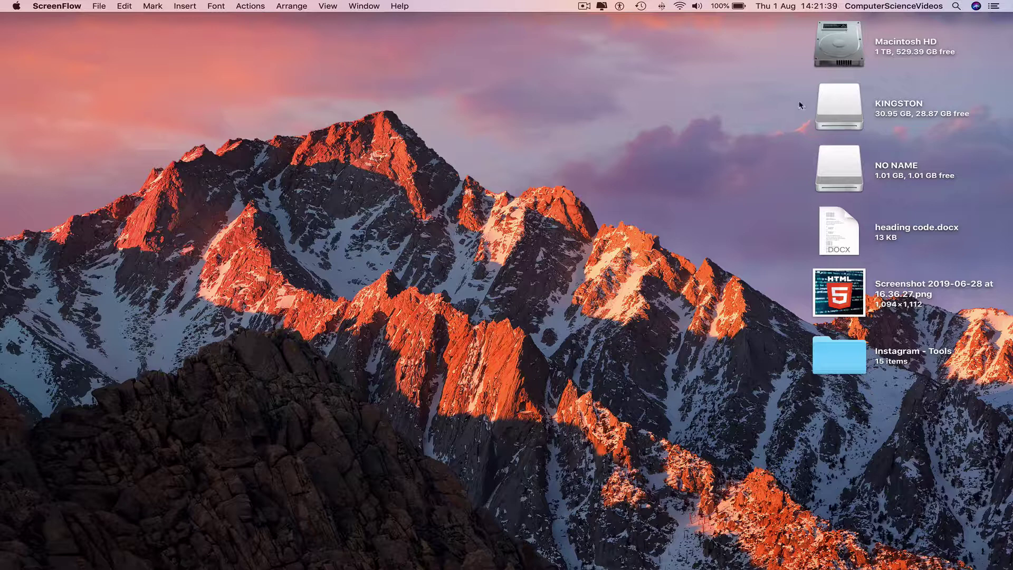
Step: Open the KINGSTON drive in a tall window on the left showing its items as large icons
{"action": "left_click", "coordinate": [828, 111]}
{"action": "left_click", "coordinate": [830, 180]}
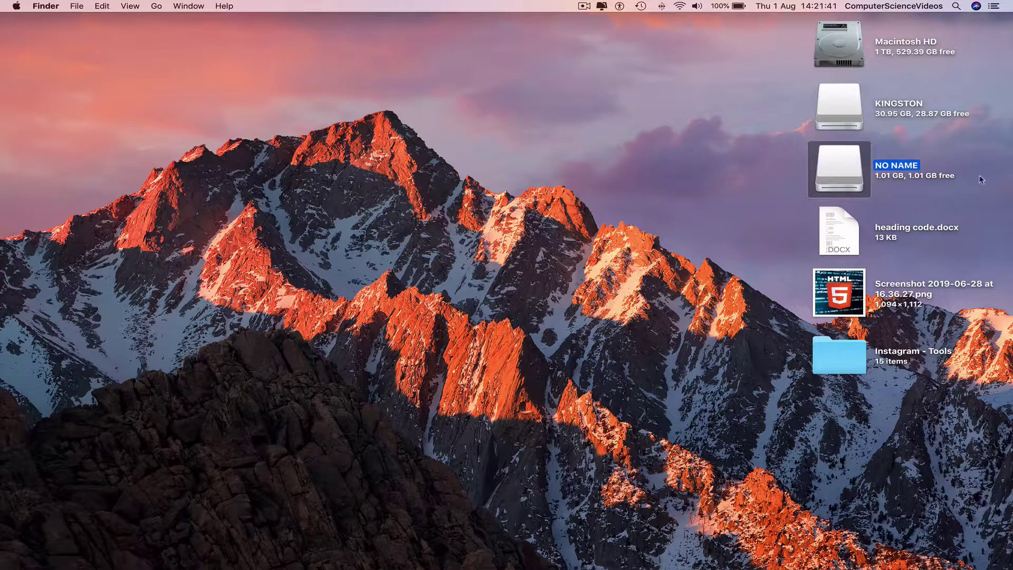
{"action": "left_click", "coordinate": [712, 111]}
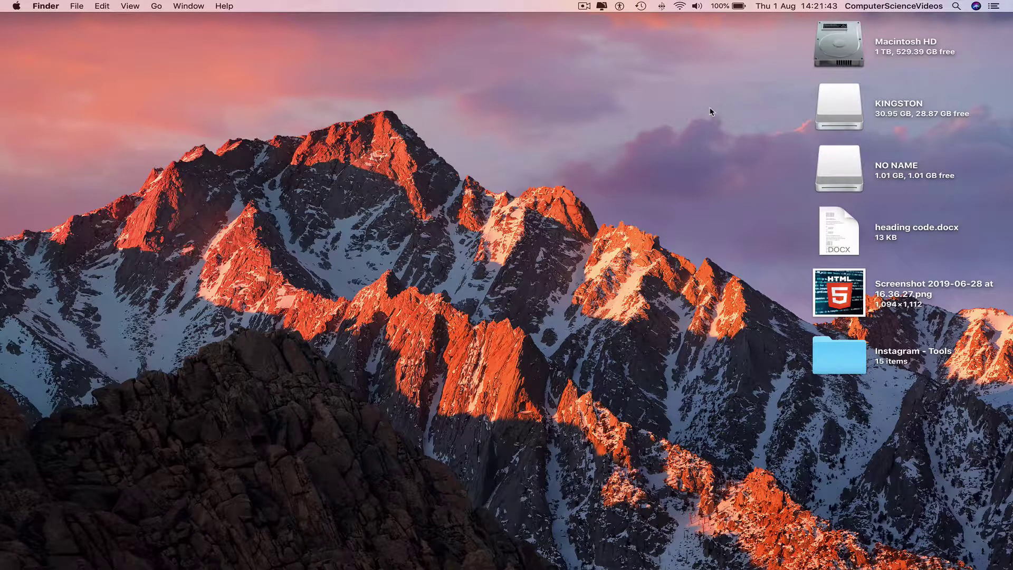
{"action": "double_click", "coordinate": [822, 108]}
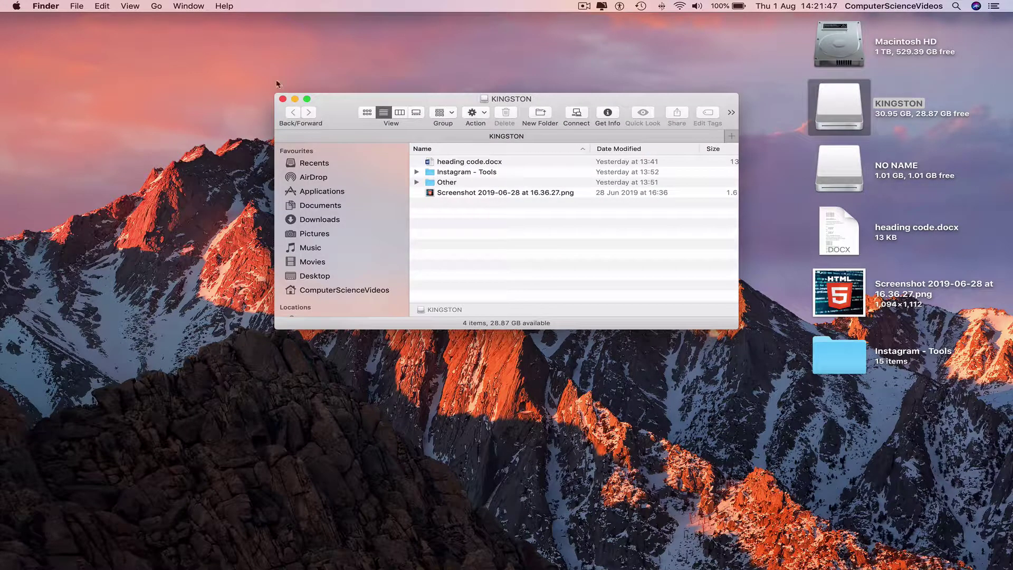
{"action": "left_click_drag", "start_coordinate": [276, 94], "coordinate": [0, 12]}
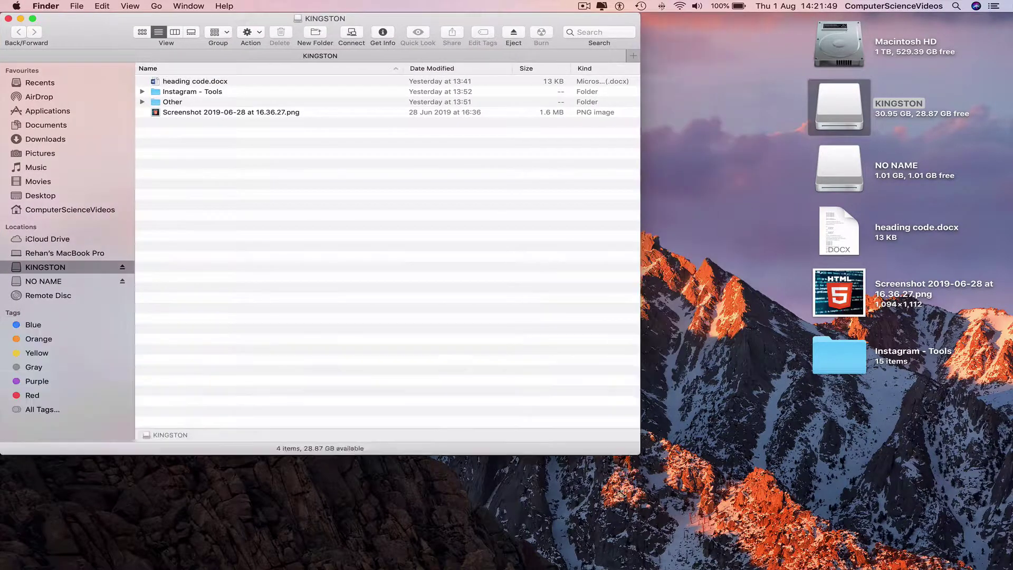
{"action": "left_click_drag", "start_coordinate": [738, 329], "coordinate": [619, 569]}
{"action": "left_click", "coordinate": [121, 33]}
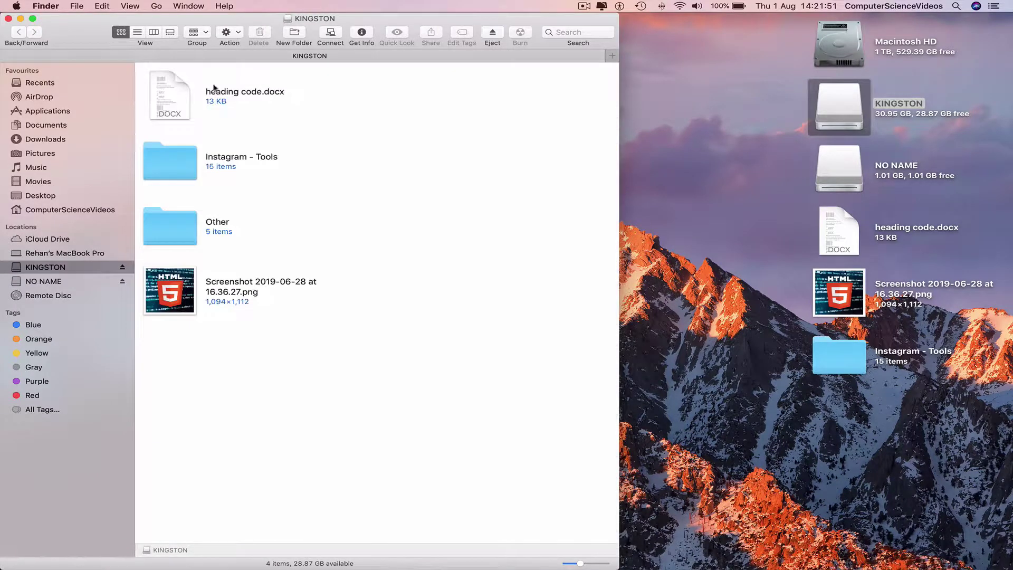
Step: Open the NO NAME drive in a second window placed on the right half beside KINGSTON
{"action": "double_click", "coordinate": [845, 181]}
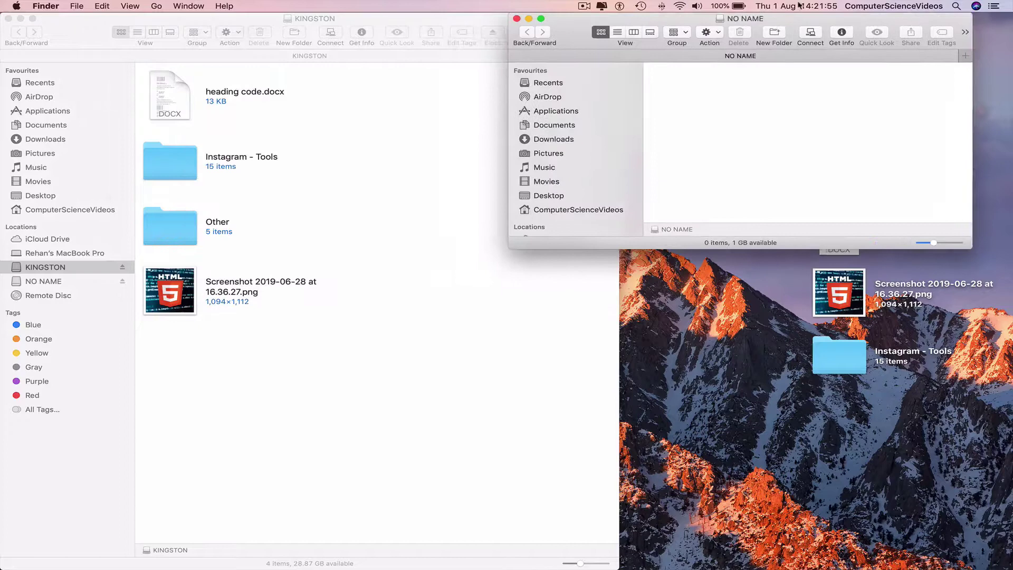
{"action": "left_click_drag", "start_coordinate": [294, 26], "coordinate": [760, 28]}
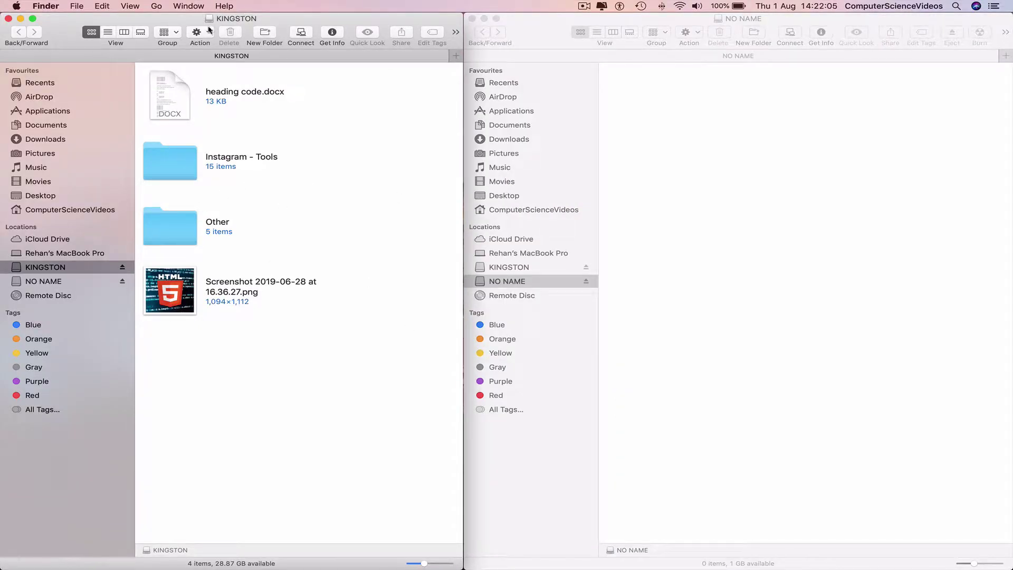
Step: Select heading code.docx, Instagram - Tools and the screenshot in KINGSTON and copy the 3 items
{"action": "left_click", "coordinate": [683, 113]}
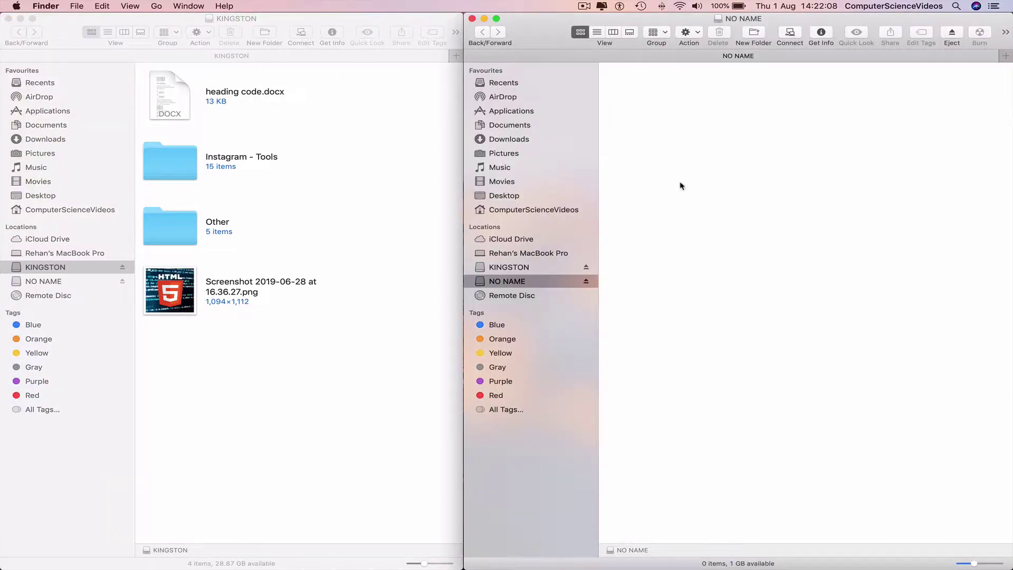
{"action": "left_click", "coordinate": [313, 136]}
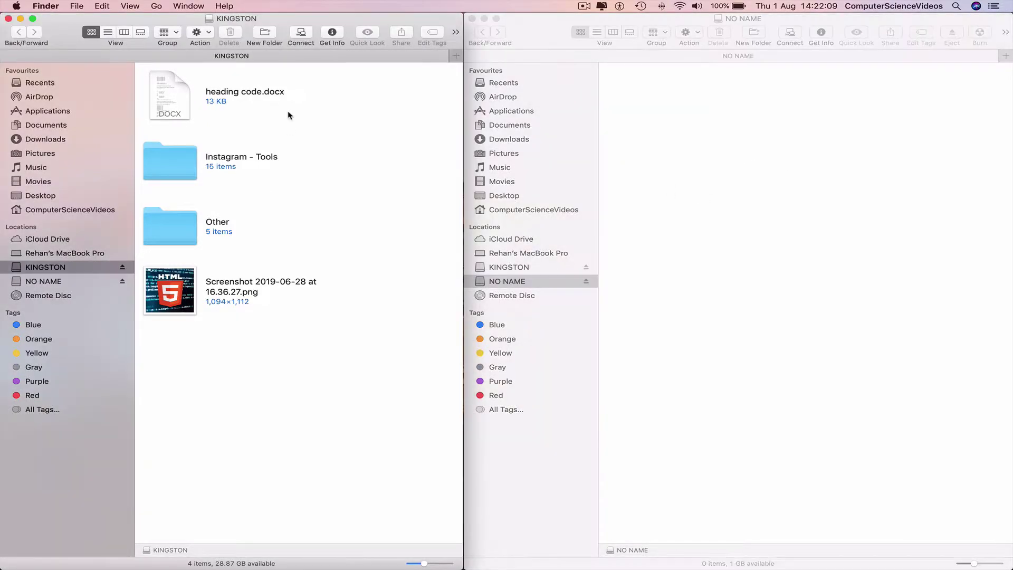
{"action": "left_click", "coordinate": [182, 167]}
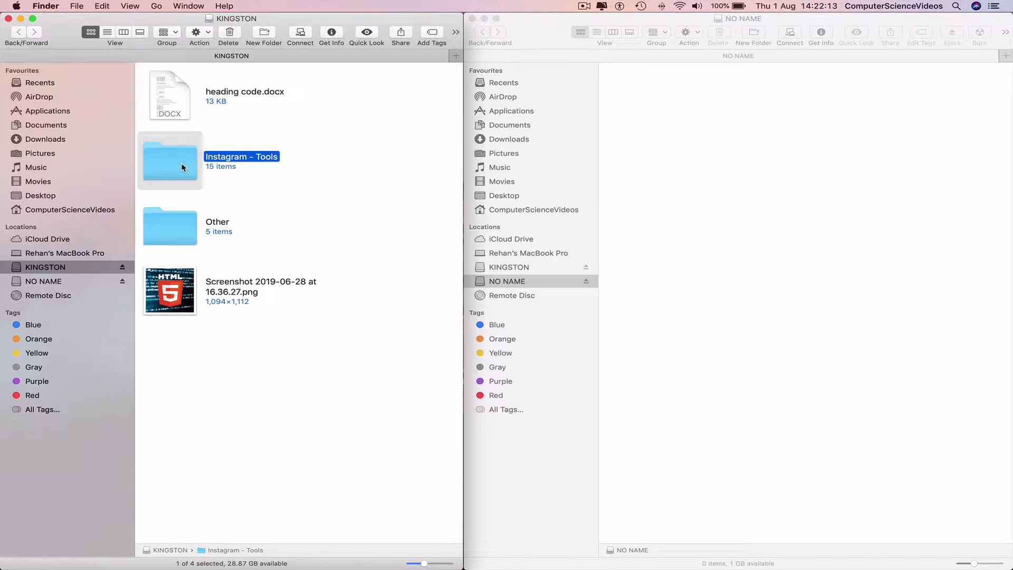
{"action": "left_click", "coordinate": [180, 99], "text": "super"}
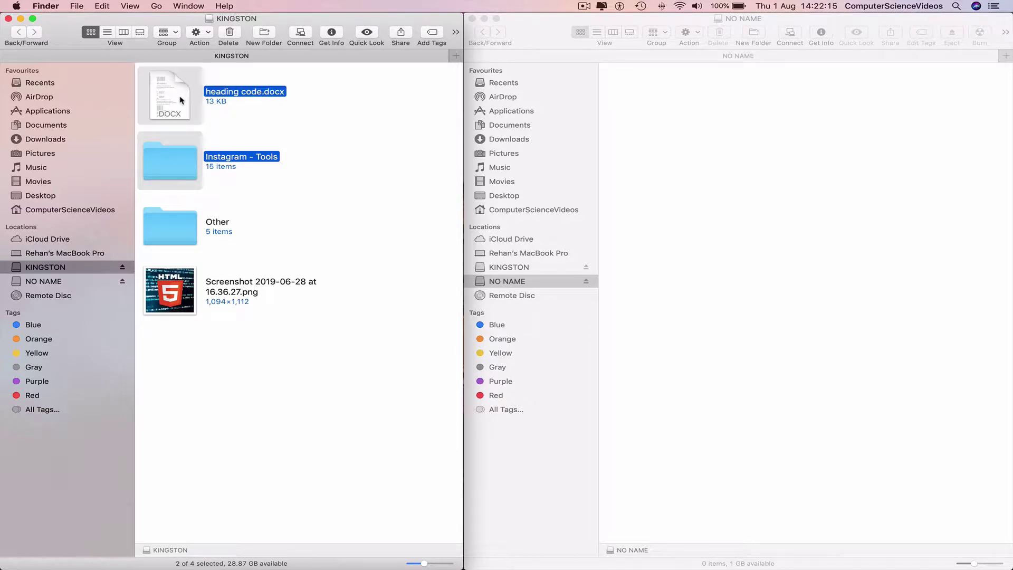
{"action": "left_click", "coordinate": [170, 296], "text": "super"}
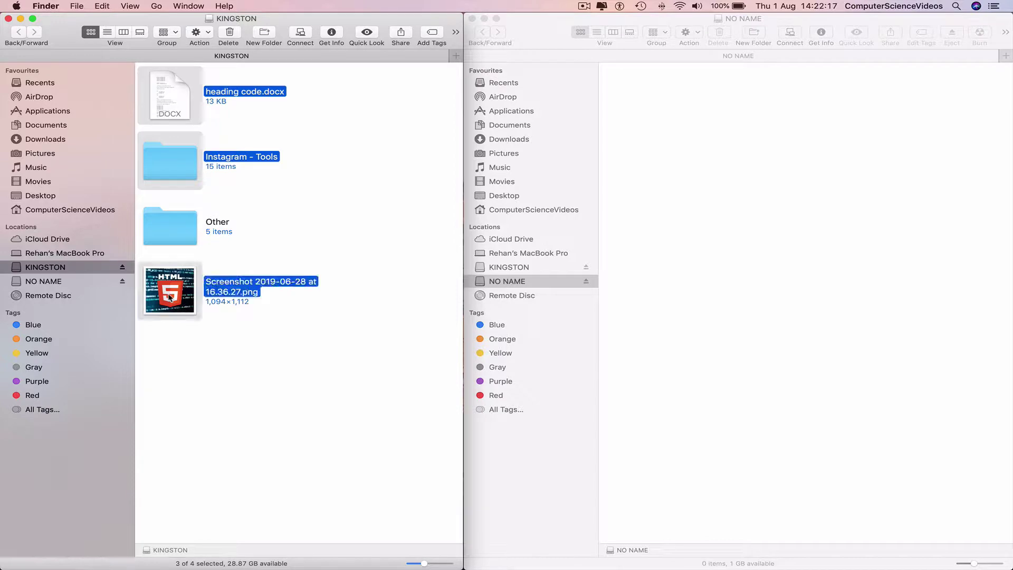
{"action": "right_click", "coordinate": [177, 96]}
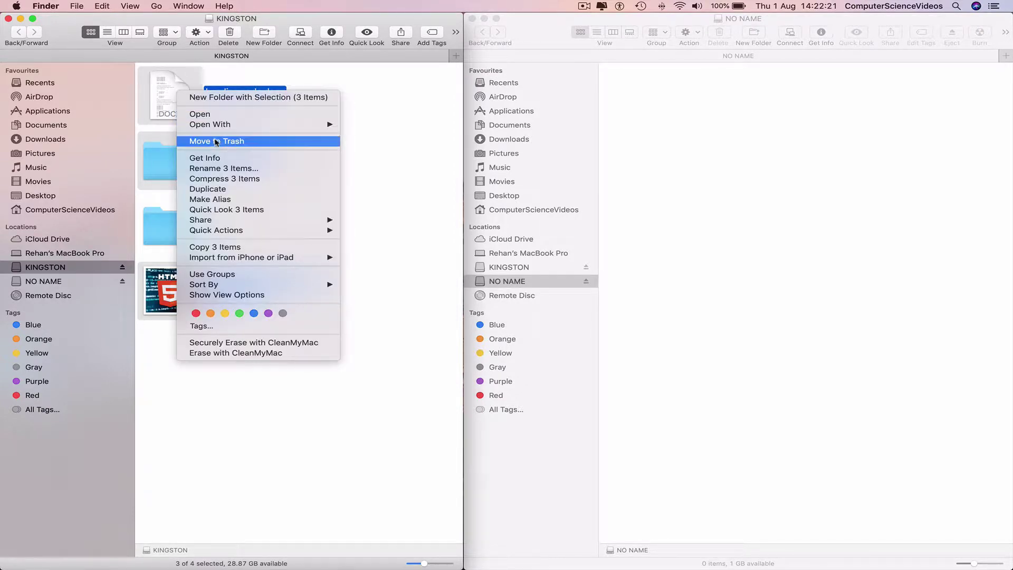
{"action": "left_click", "coordinate": [236, 250]}
{"action": "left_click", "coordinate": [707, 130]}
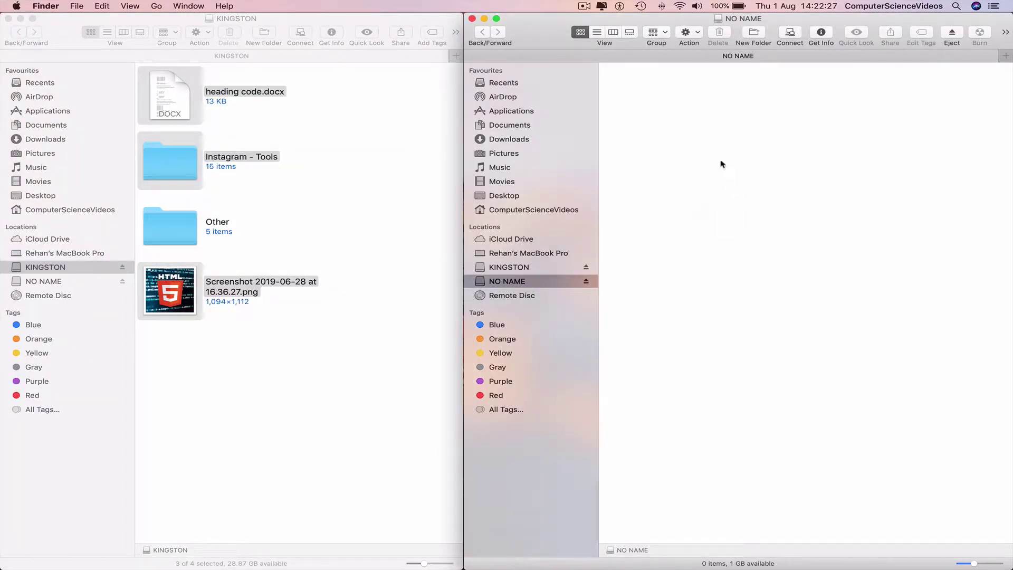
Step: Paste the three copied items into empty space of the NO NAME window
{"action": "right_click", "coordinate": [712, 141]}
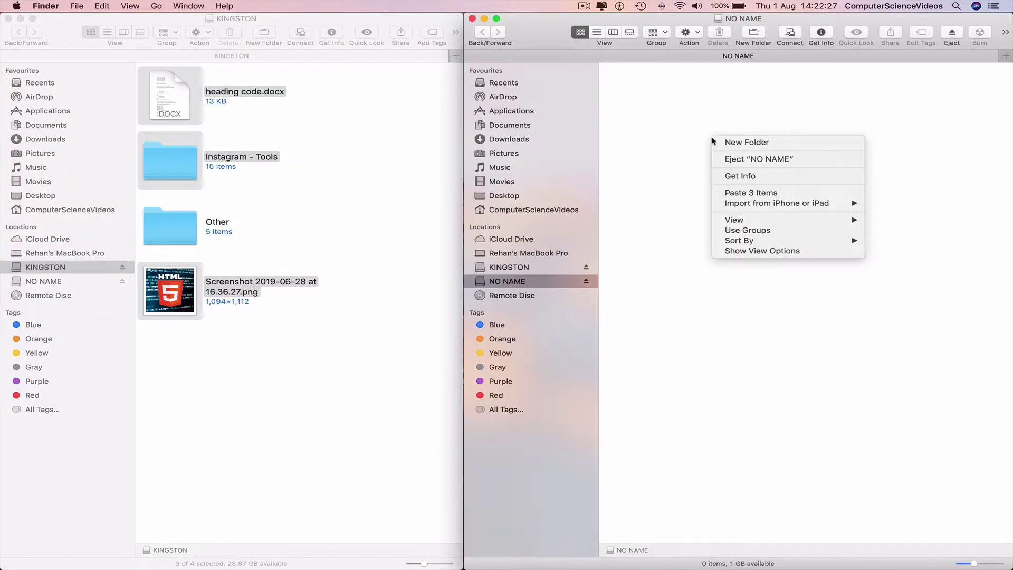
{"action": "left_click", "coordinate": [745, 197]}
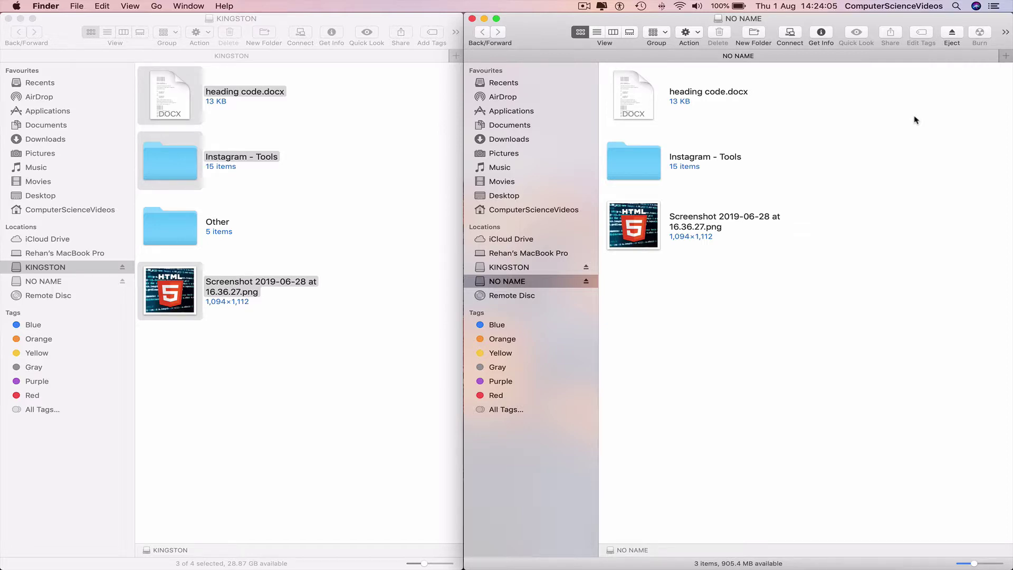
Step: Close the NO NAME and KINGSTON windows, returning to the desktop
{"action": "left_click", "coordinate": [471, 18]}
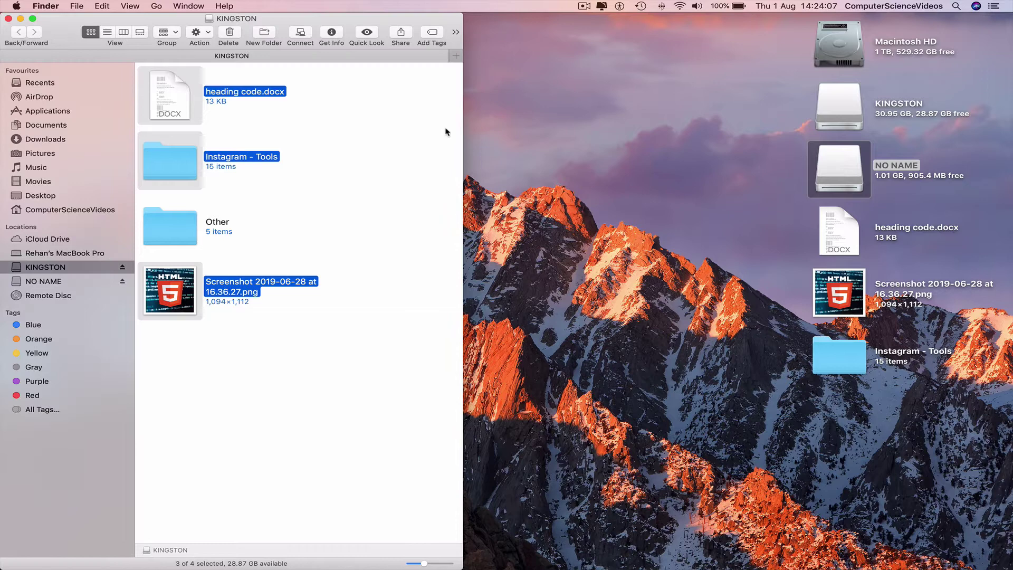
{"action": "left_click", "coordinate": [356, 149]}
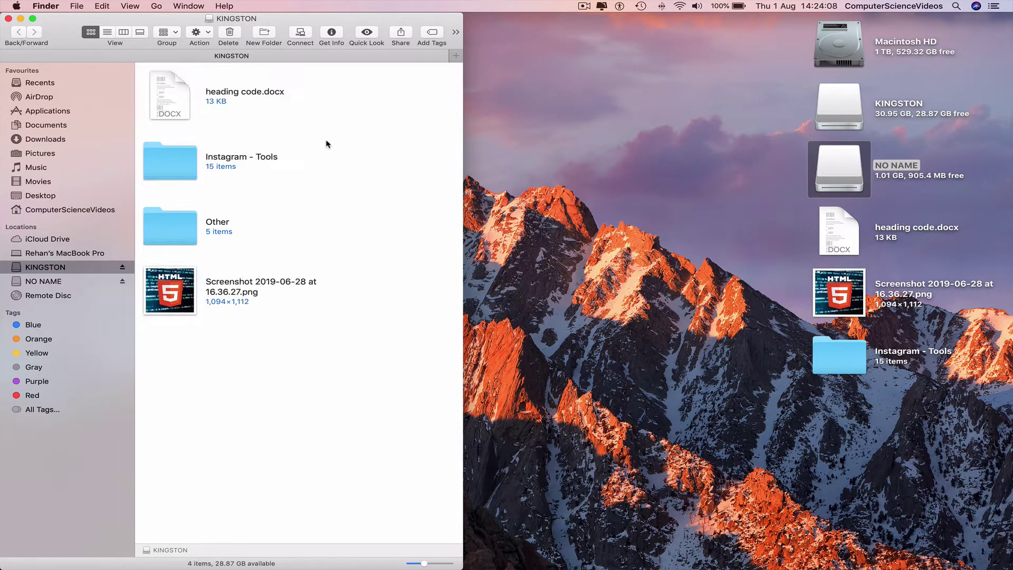
{"action": "left_click", "coordinate": [9, 19]}
{"action": "left_click", "coordinate": [635, 169]}
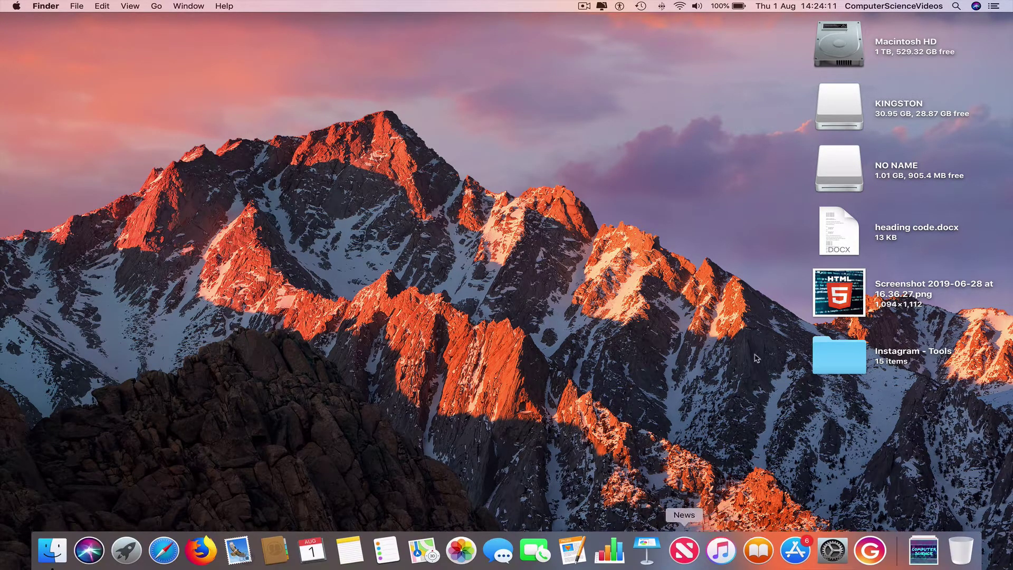
Step: Dismiss NO NAME's actions, then eject the KINGSTON drive from the desktop
{"action": "right_click", "coordinate": [840, 159]}
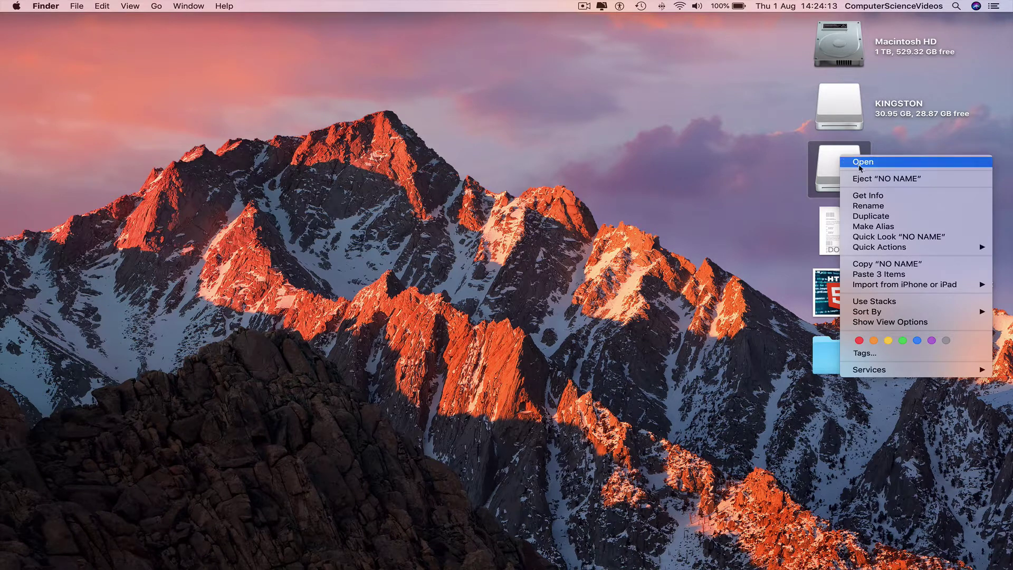
{"action": "left_click", "coordinate": [770, 171]}
{"action": "left_click", "coordinate": [753, 170]}
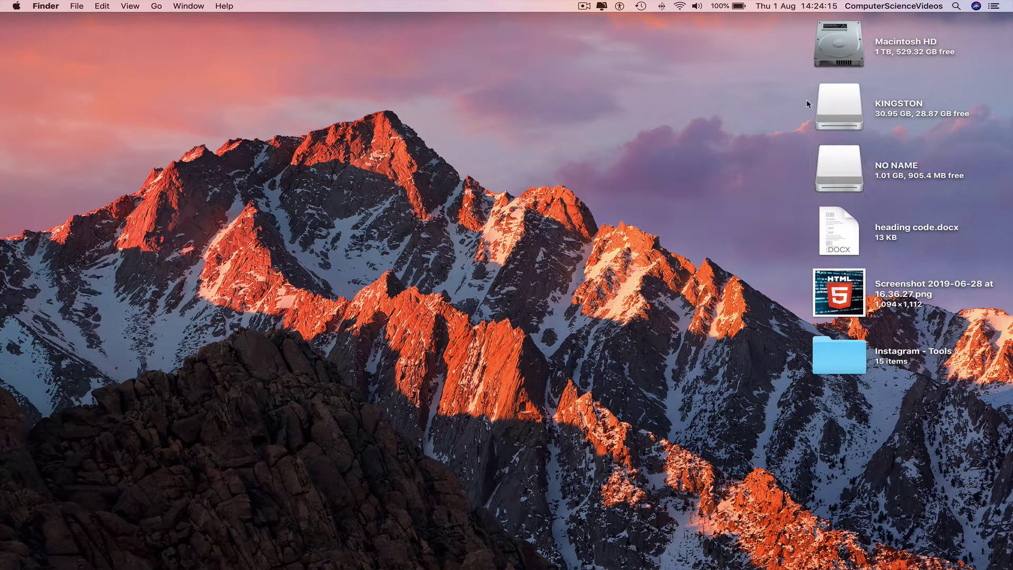
{"action": "right_click", "coordinate": [823, 102]}
{"action": "left_click", "coordinate": [870, 121]}
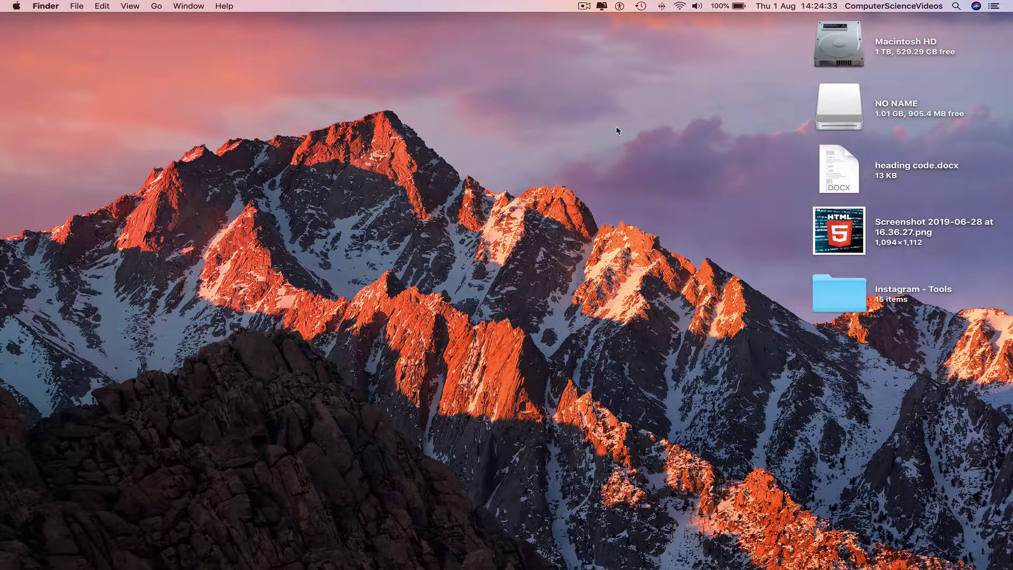
Step: Reopen NO NAME in an enlarged window to confirm the document, folder and screenshot are there
{"action": "left_click", "coordinate": [847, 99]}
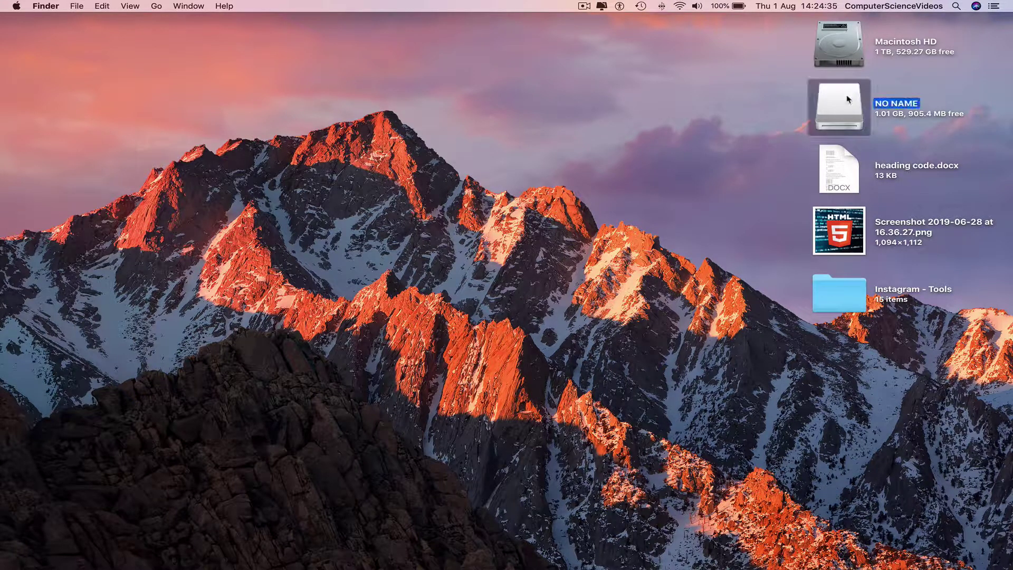
{"action": "double_click", "coordinate": [848, 99]}
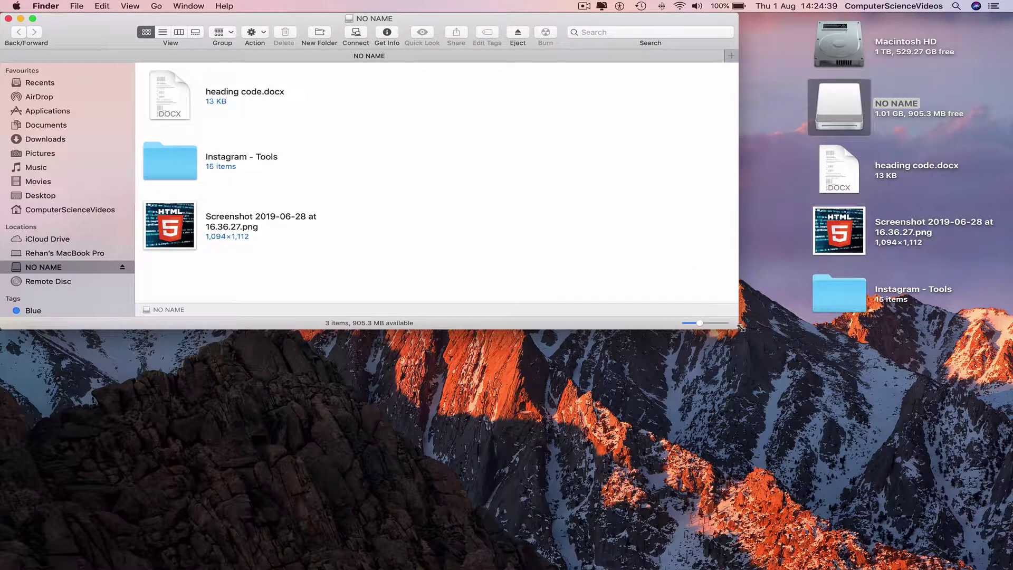
{"action": "left_click_drag", "start_coordinate": [740, 329], "coordinate": [731, 559]}
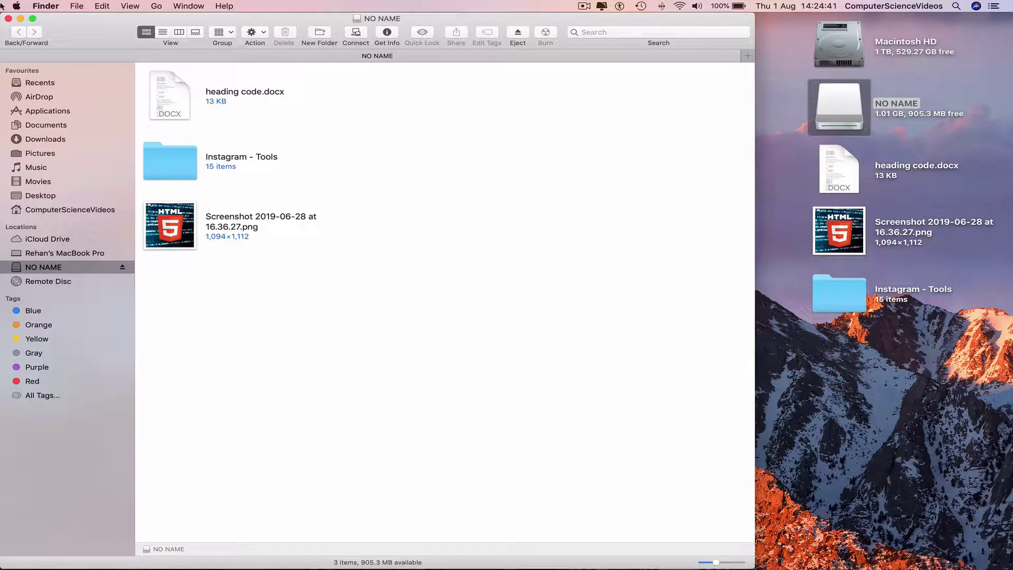
Step: Close the NO NAME window and eject the NO NAME drive from the desktop
{"action": "left_click", "coordinate": [8, 18]}
{"action": "right_click", "coordinate": [835, 98]}
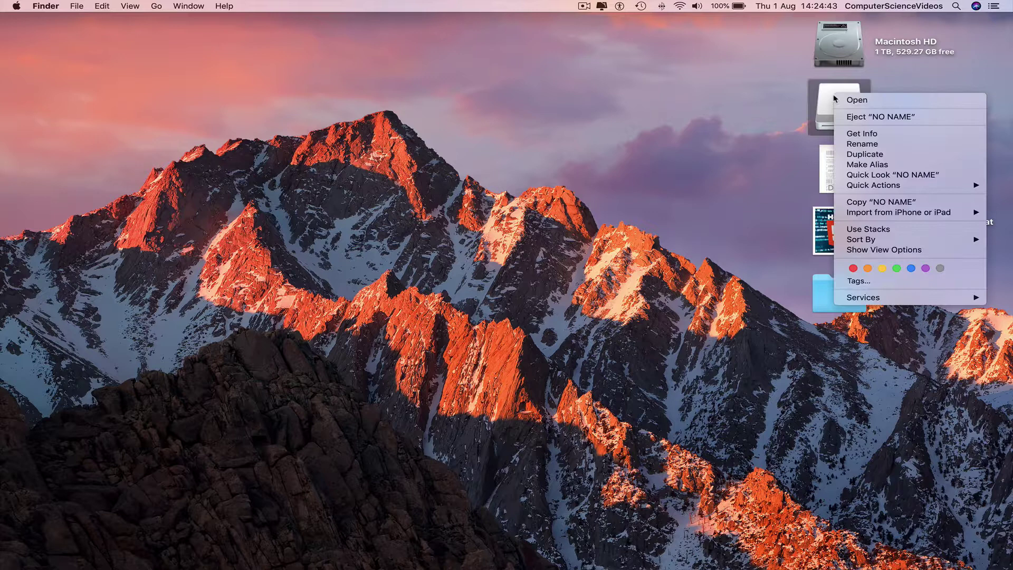
{"action": "left_click", "coordinate": [855, 117]}
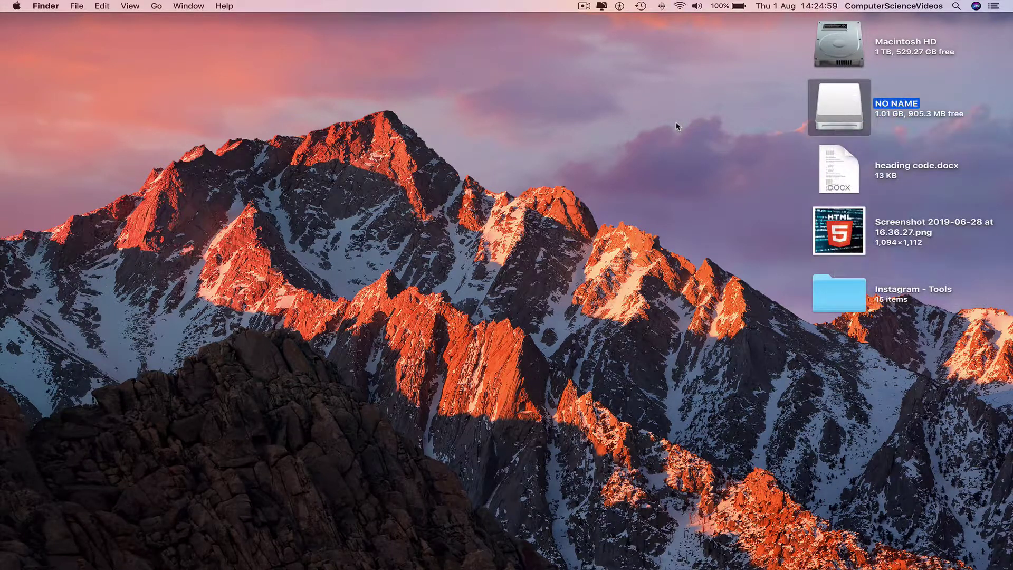